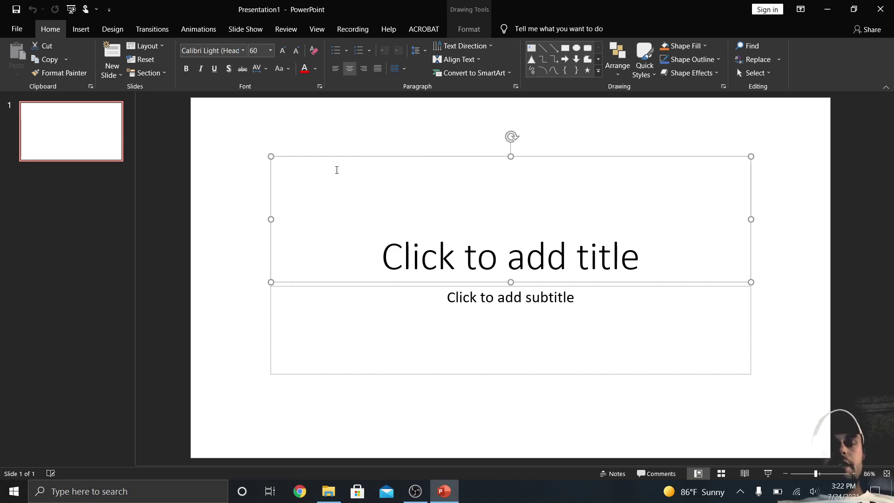
Step: Type 'Tech Like A Boss' as the title and 'Helping You With Tech Stuffs' as the subtitle
left_click(415, 255)
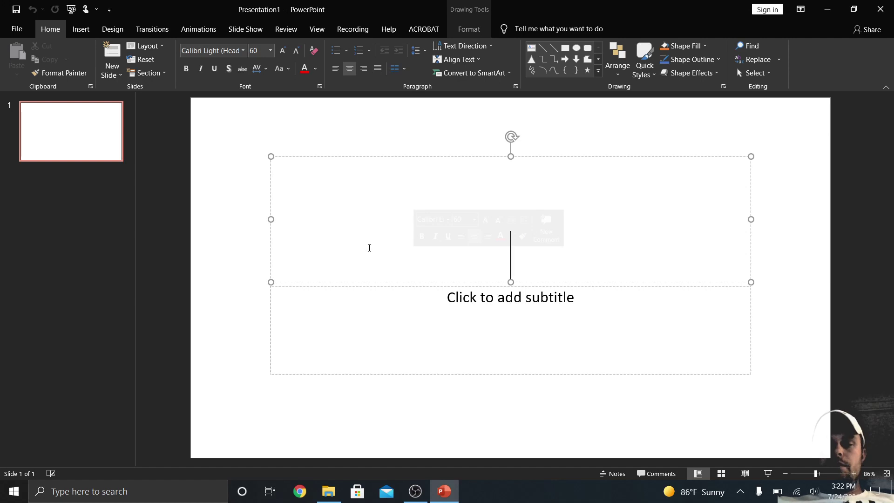
type("Tech")
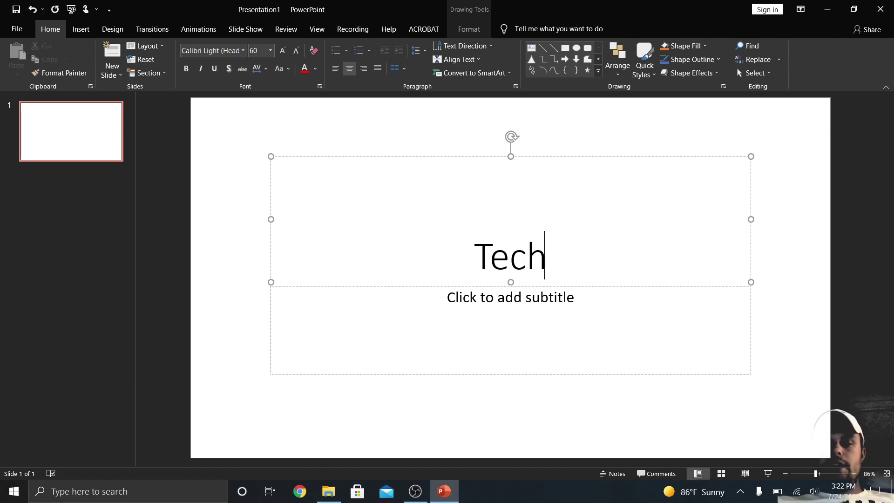
type(" Like A Boss")
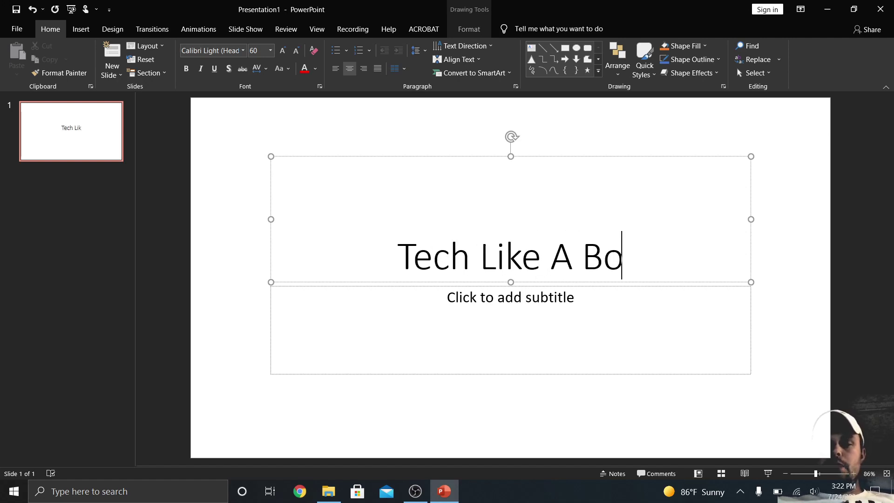
left_click(461, 299)
type("Helping")
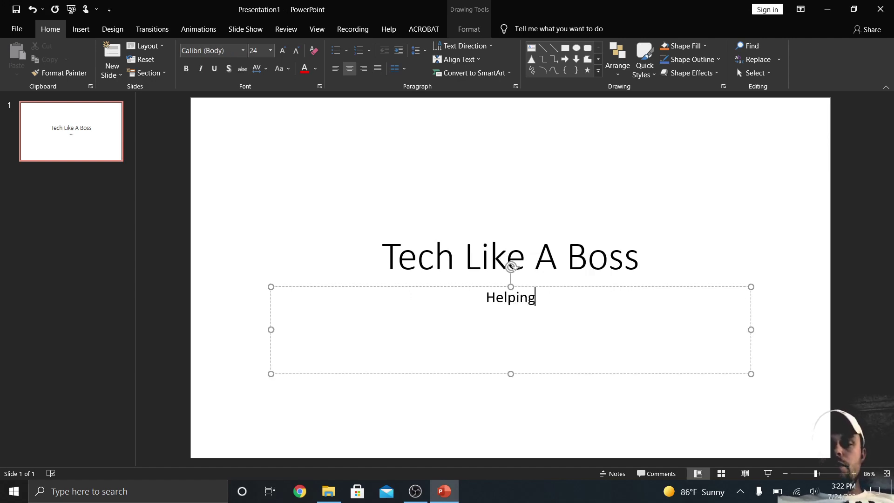
type(" You With ")
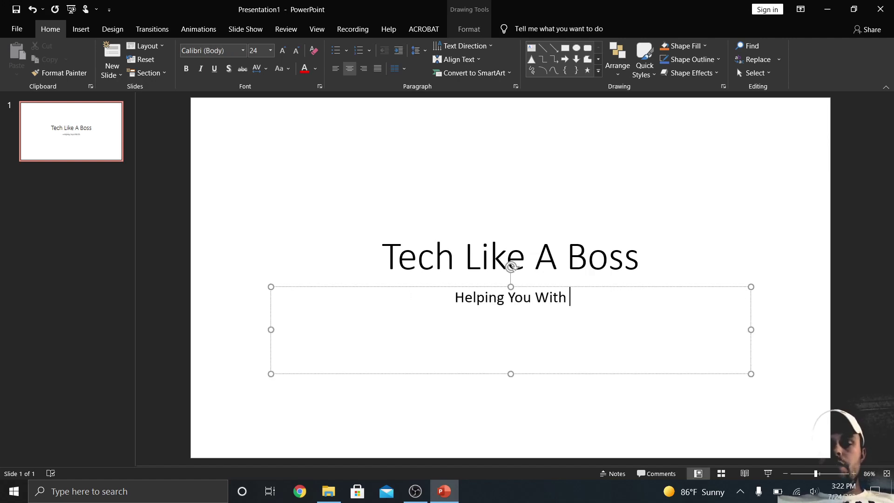
type("Tech Stuffs")
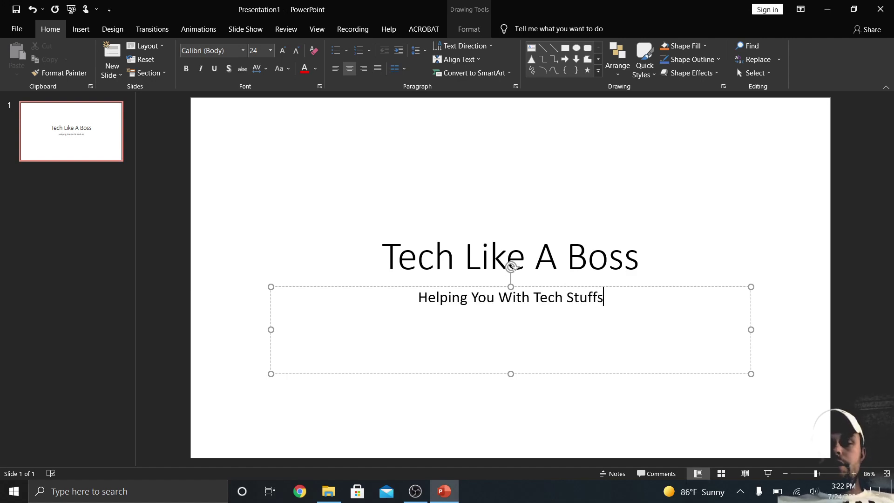
left_click(362, 213)
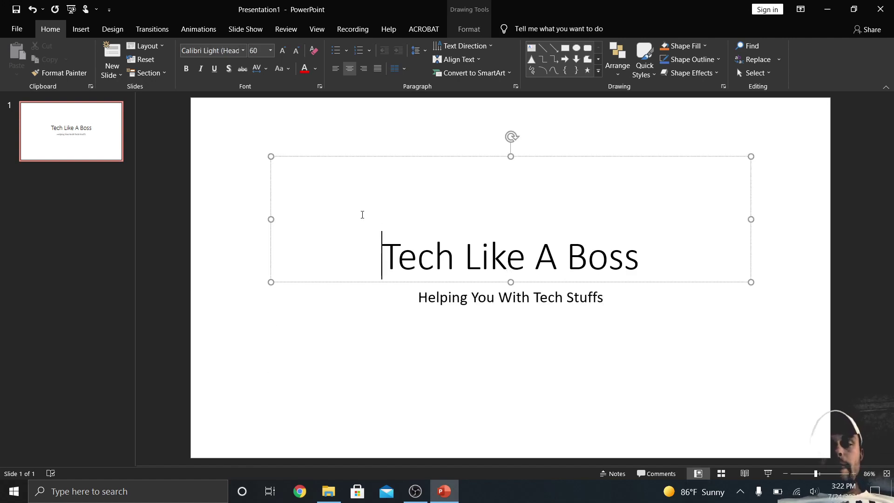
left_click(237, 268)
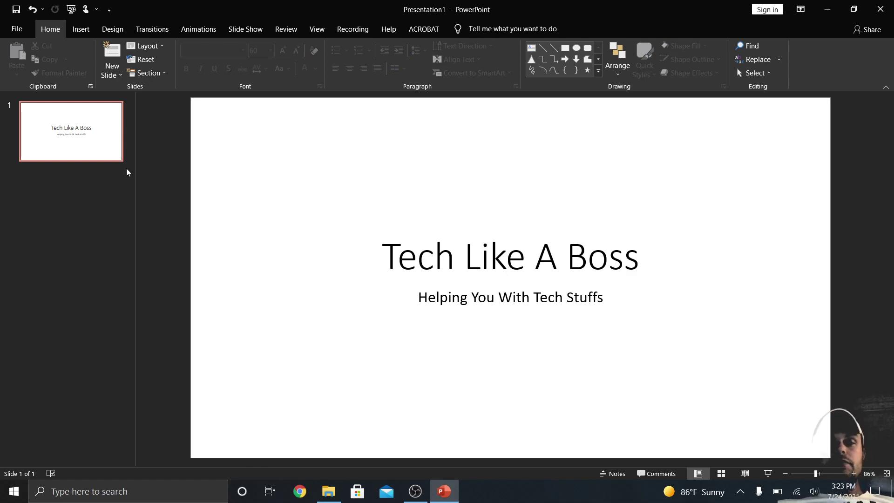
Step: Insert a new Title and Content slide after slide 1 from the thumbnail's context menu
right_click(98, 158)
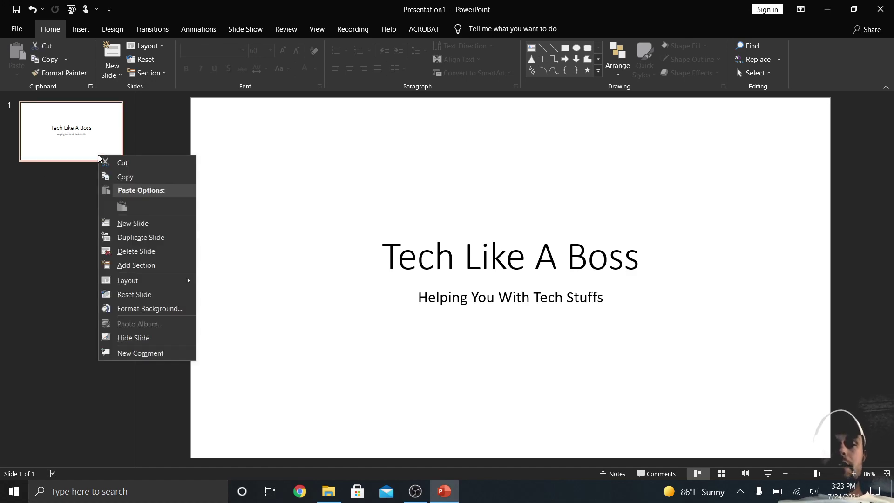
left_click(137, 227)
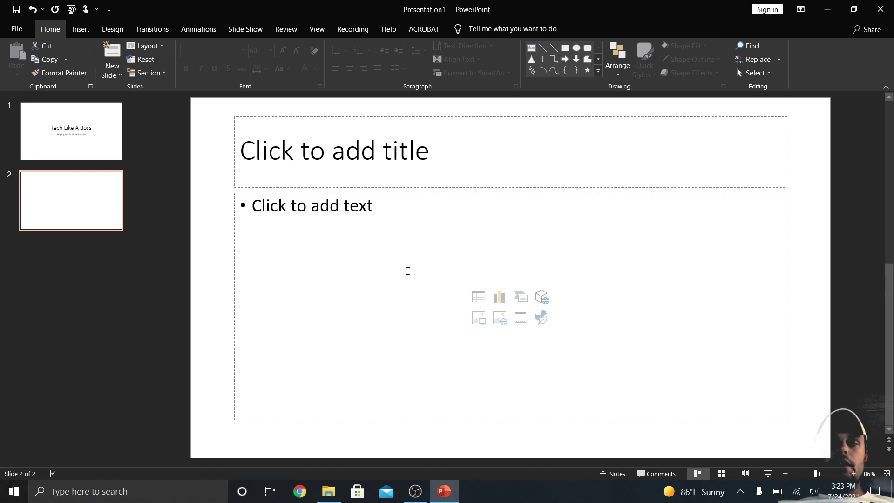
Step: Title slide 2 'Section 1 - Powerpoint' and add bullets 'Create cool stuffs' and 'Make mom proud'
left_click(274, 149)
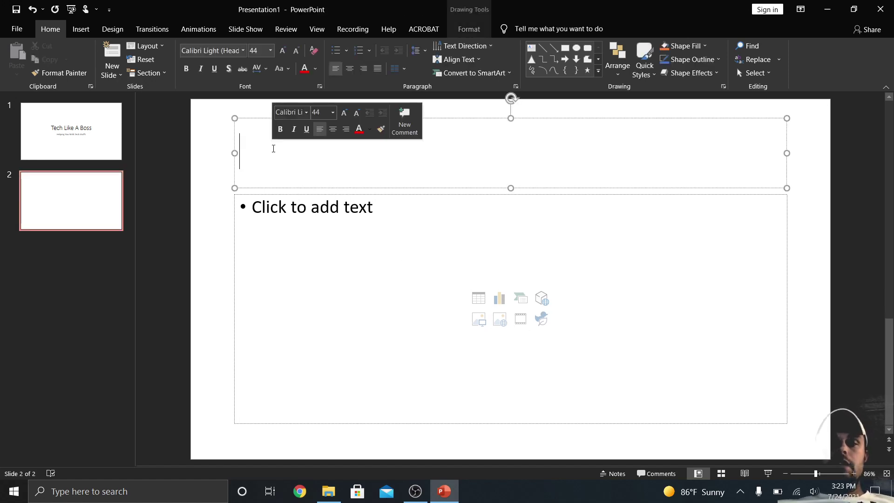
type("Secti")
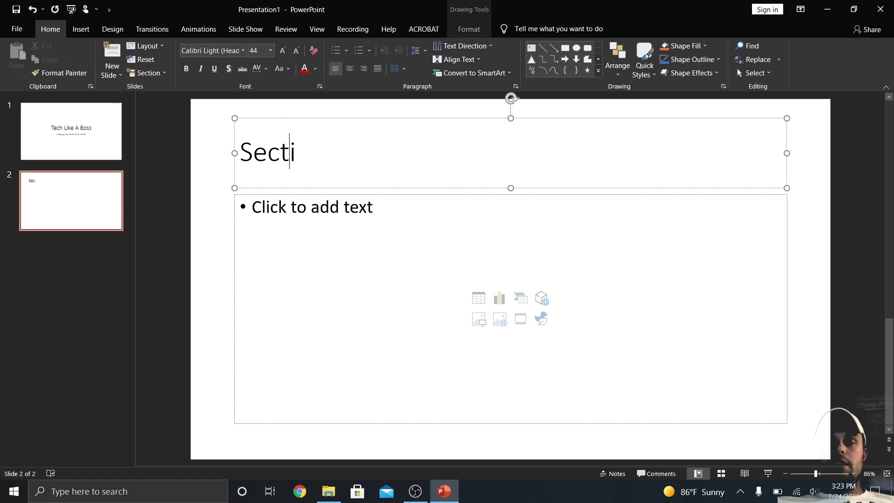
type("on 1 - ")
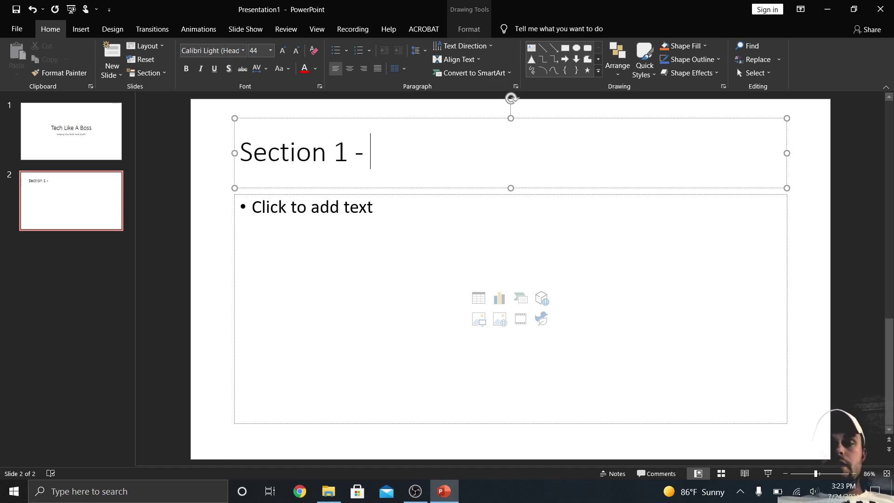
type("Powerpoint")
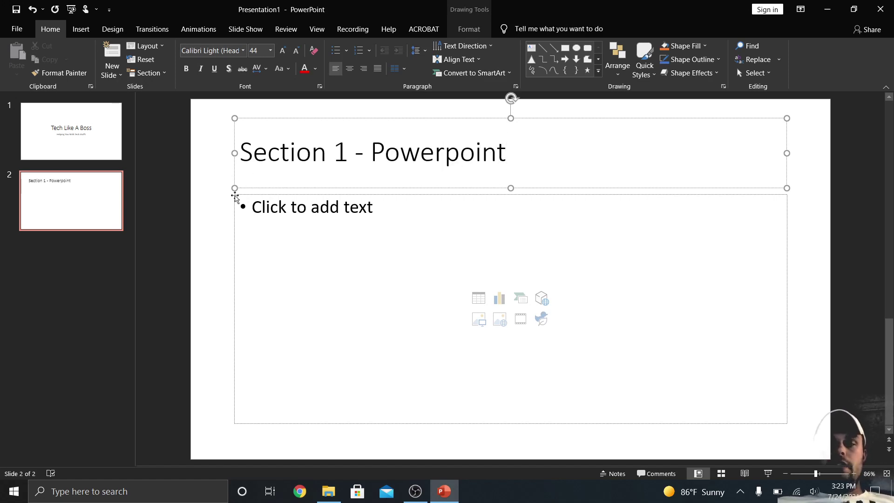
left_click(286, 231)
type("Creat")
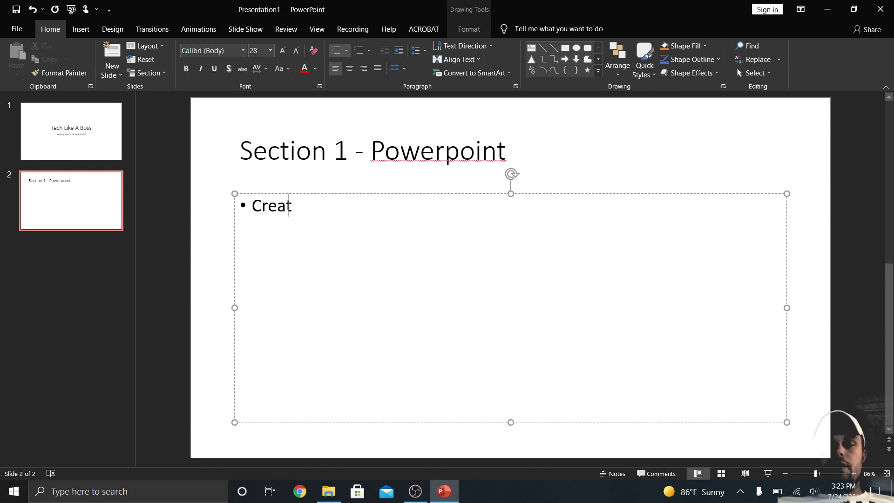
type("e cool stuffs")
key("Return")
type("ma")
key("BackSpace")
key("BackSpace")
type("Make mom proud")
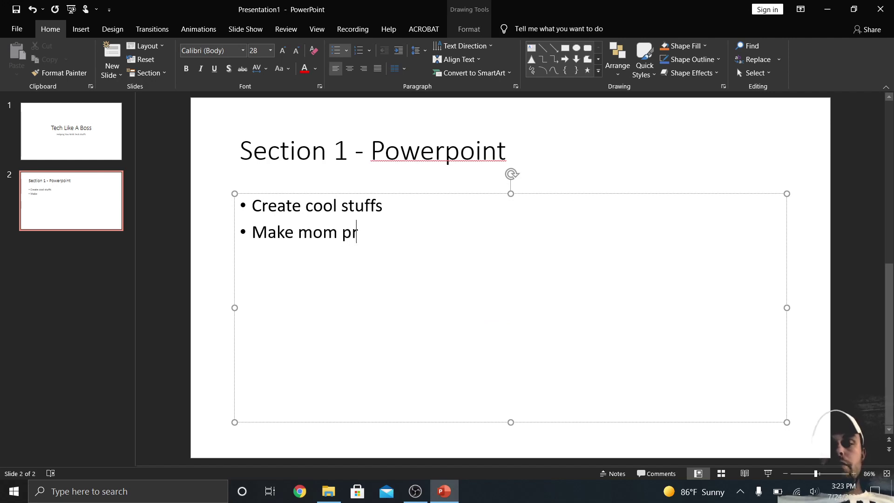
Step: Add the bullets 'Impress friends' and 'Make money' to finish the list
key("Return")
type("Impress fr")
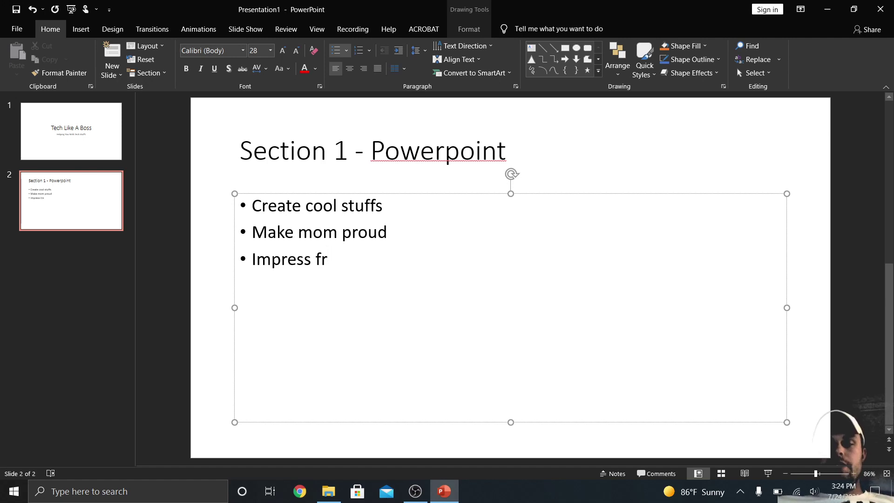
type("iends")
key("Return")
type("Make money")
key("BackSpace")
key("BackSpace")
type("ey")
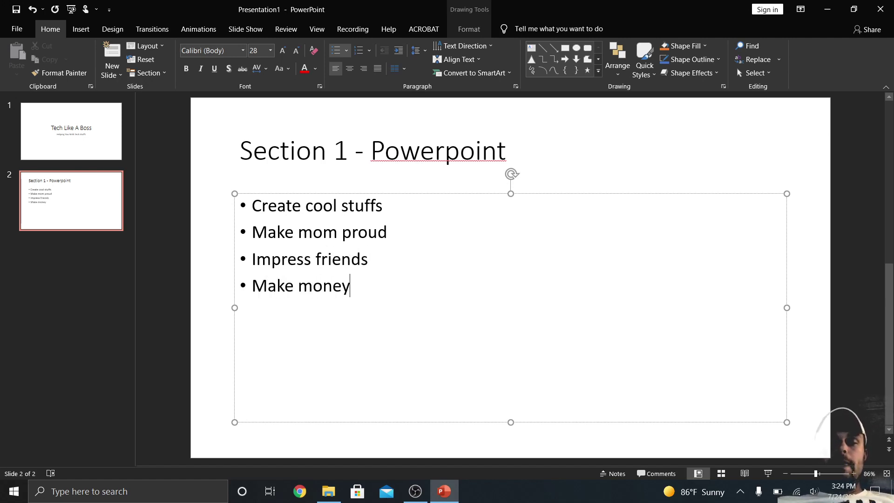
left_click(573, 116)
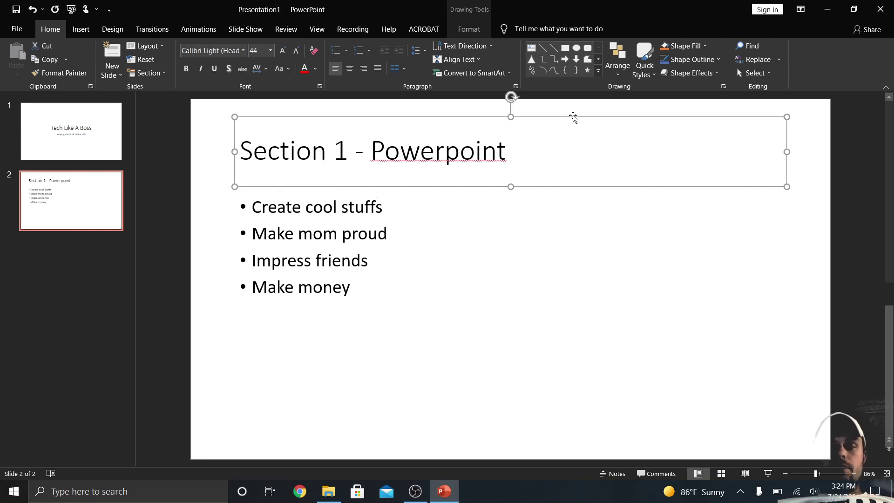
left_click(224, 212)
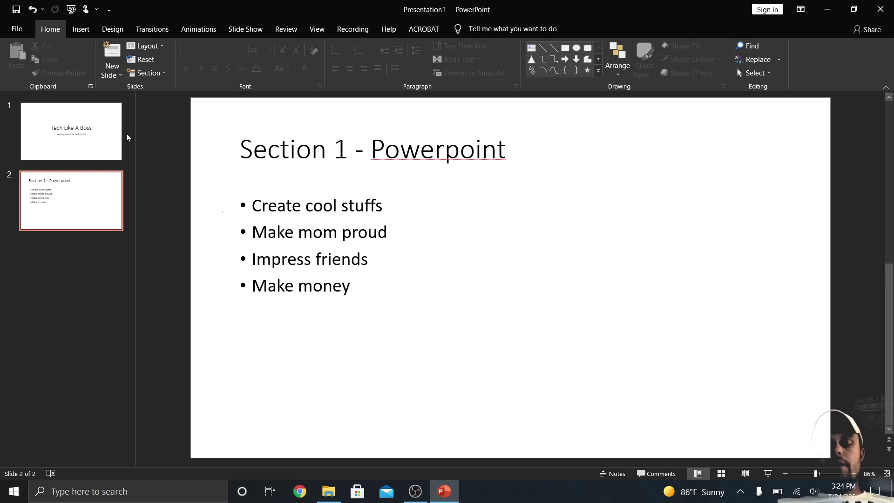
key("F5")
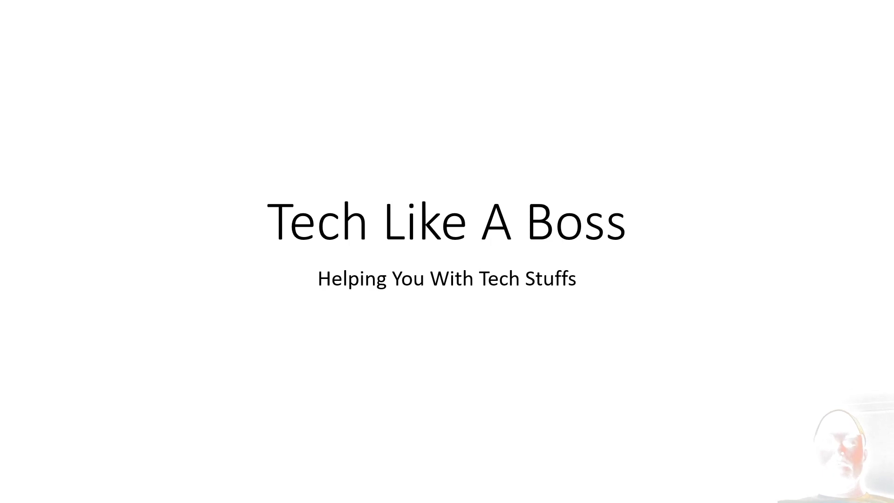
key("Right")
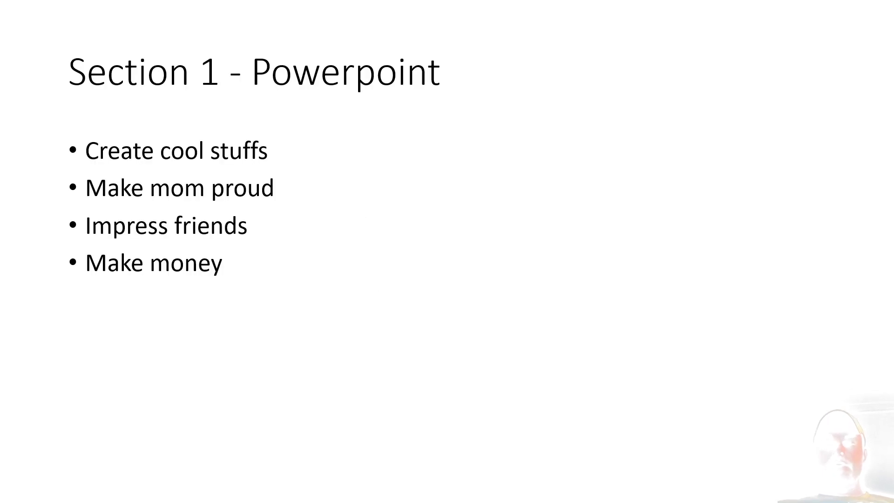
key("Right")
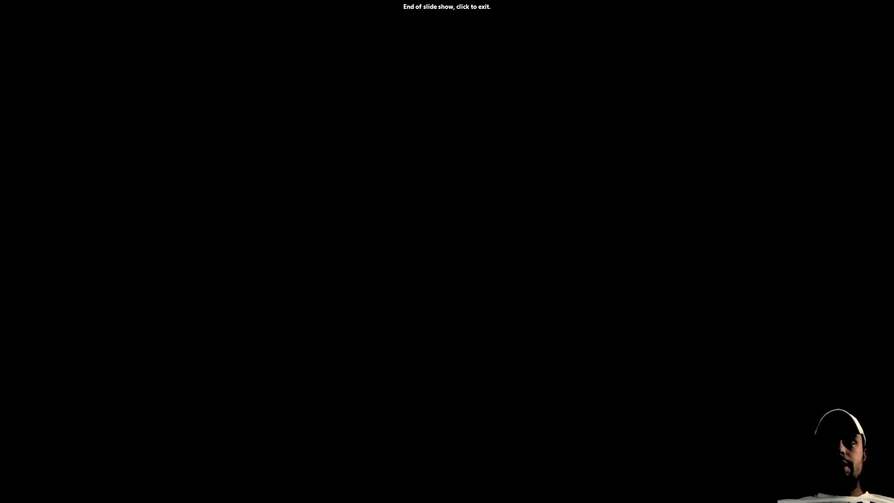
key("Right")
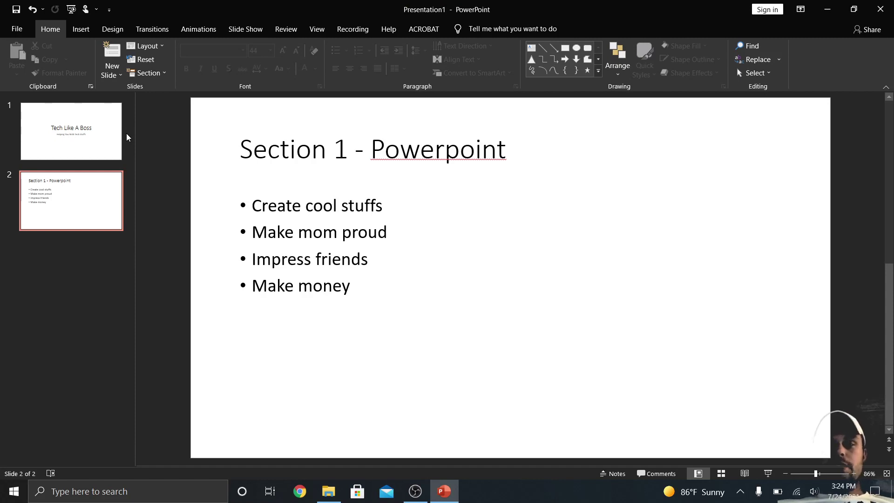
Step: Show slide 1 and place the cursor in its 'Tech Like A Boss' title box
left_click(79, 135)
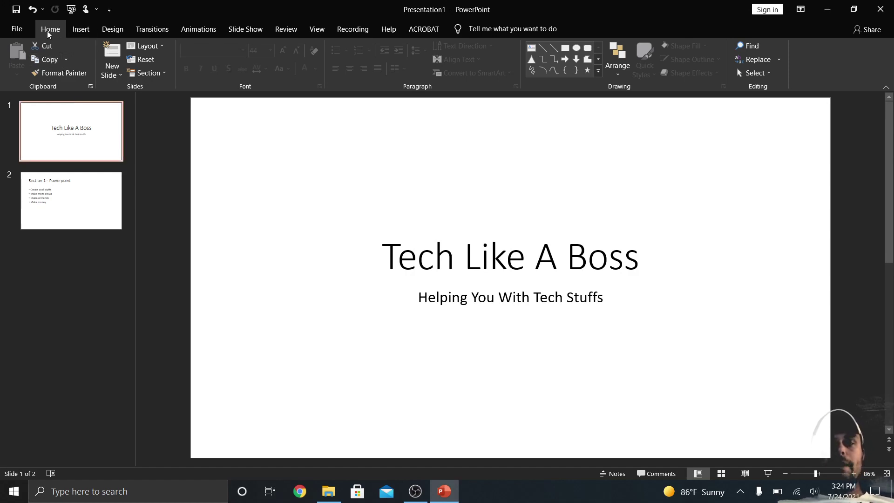
left_click(383, 235)
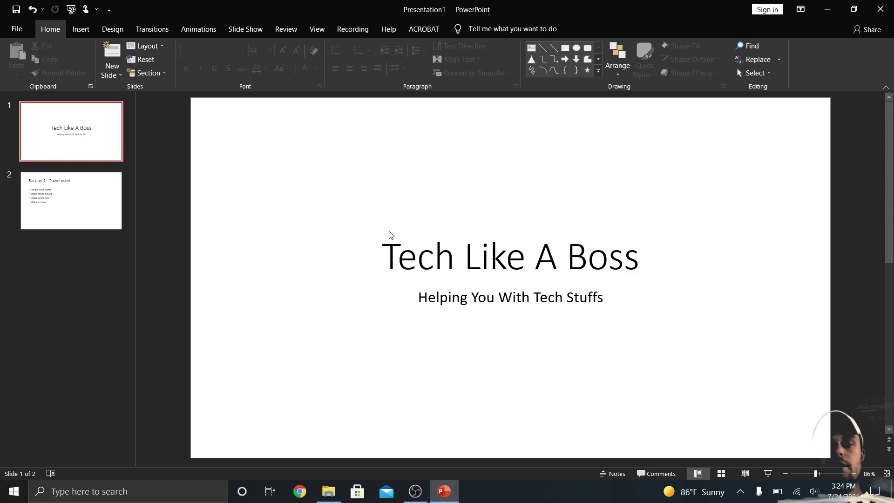
left_click(403, 245)
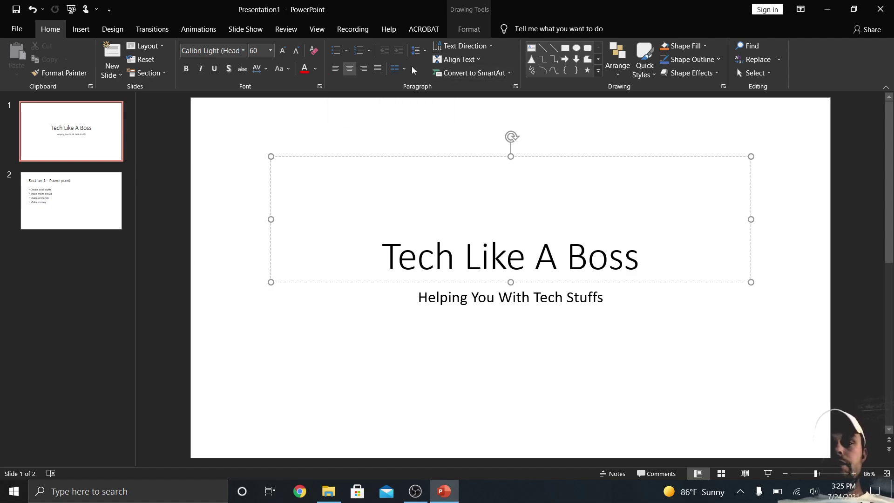
Step: Look through the title box's fill, outline and effect options without changing anything
left_click(688, 46)
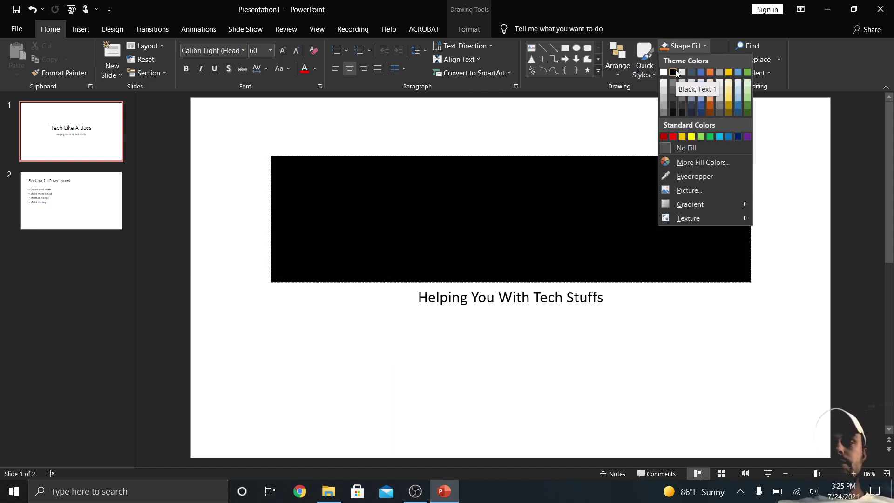
left_click(680, 47)
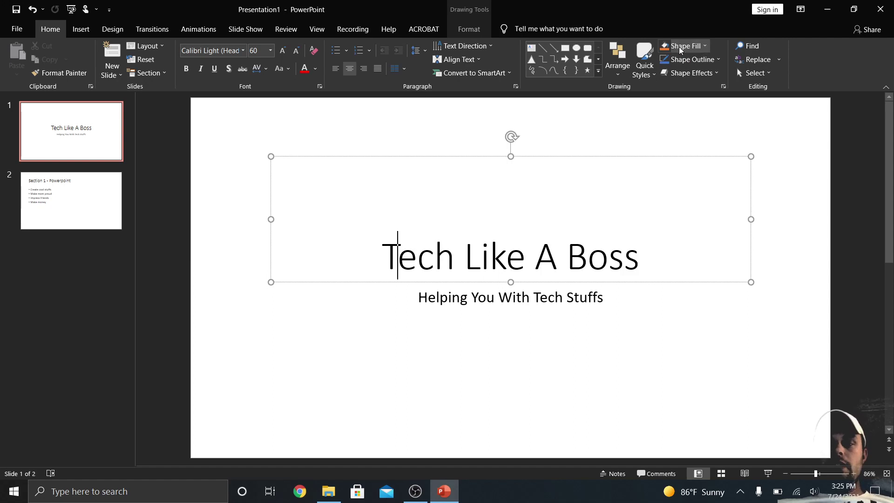
left_click(683, 60)
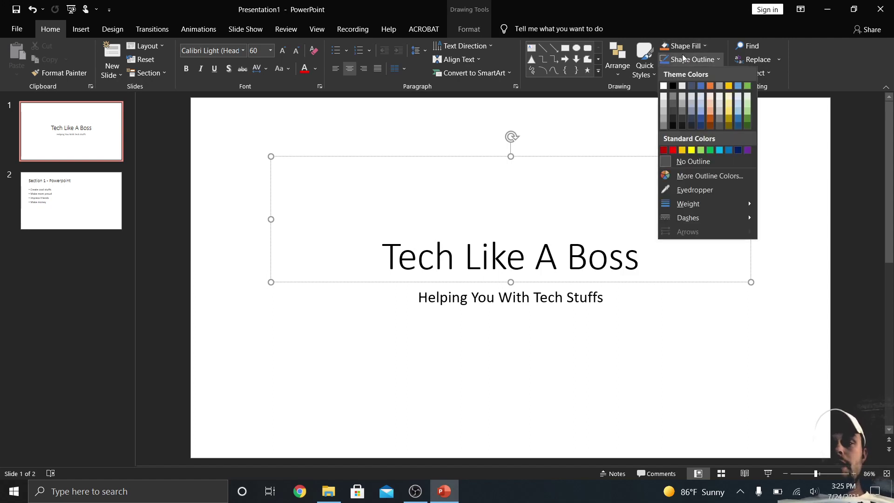
left_click(684, 60)
left_click(685, 73)
left_click(686, 73)
Step: Preview the shape styles gallery without applying one, then bring up the Design tab's themes
left_click(650, 77)
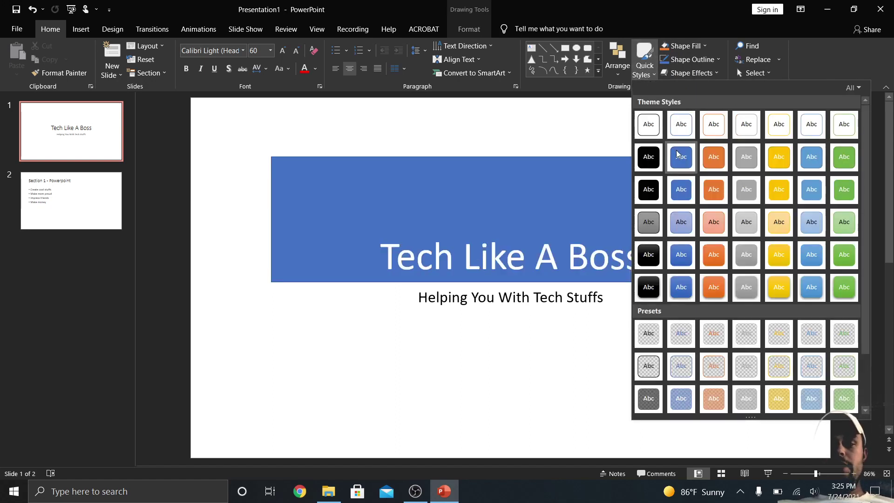
left_click(547, 116)
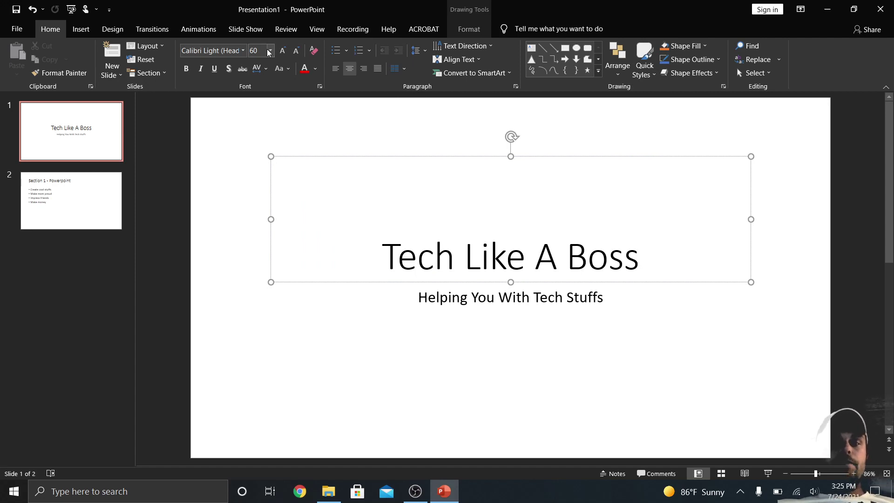
left_click(80, 29)
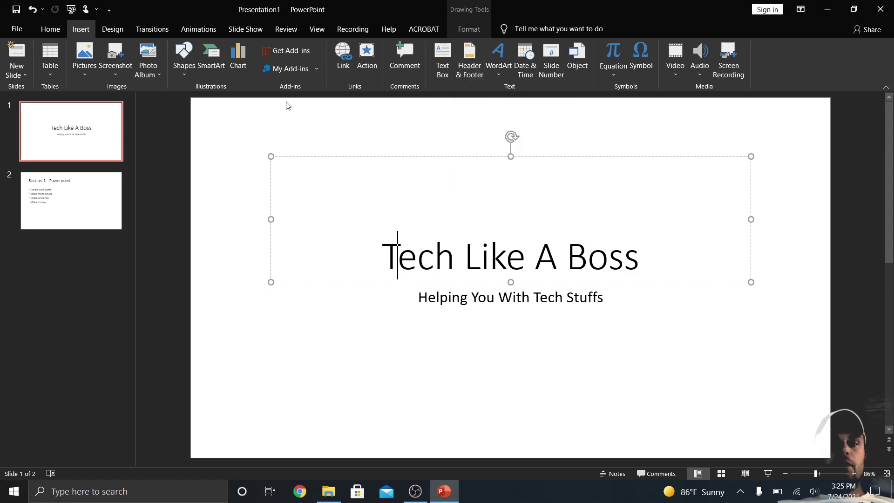
left_click(112, 31)
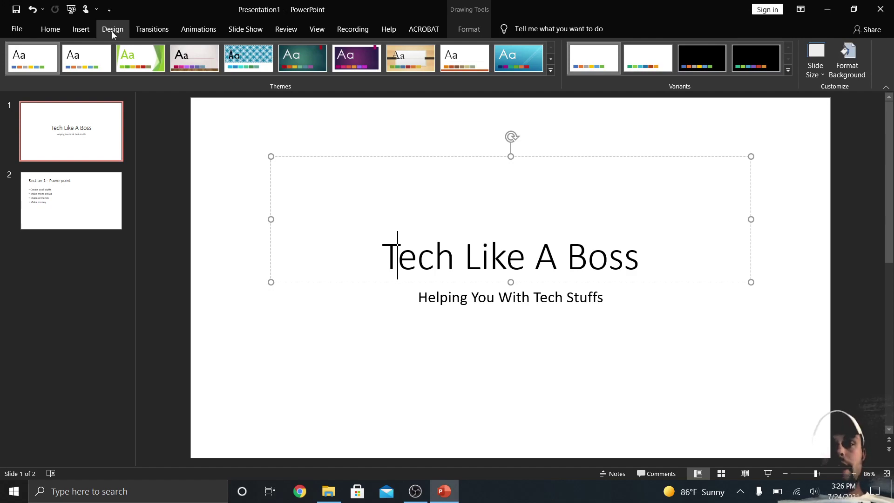
left_click(551, 70)
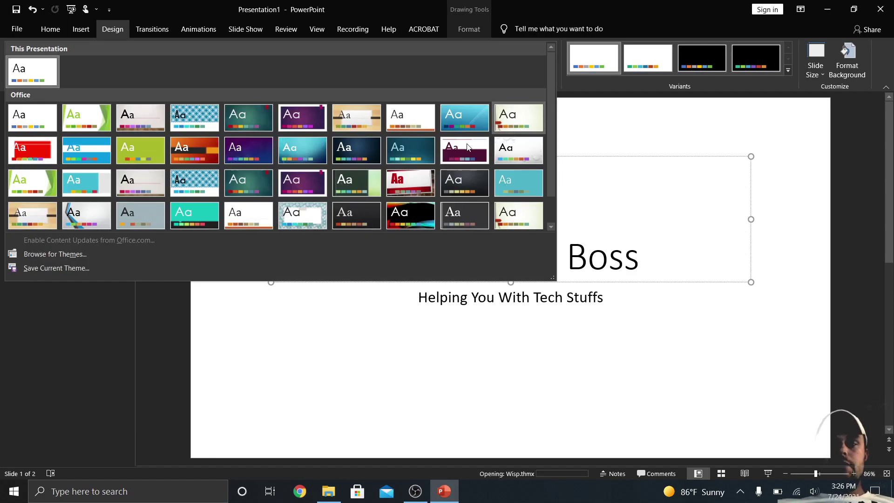
scroll(387, 166, "down", 1)
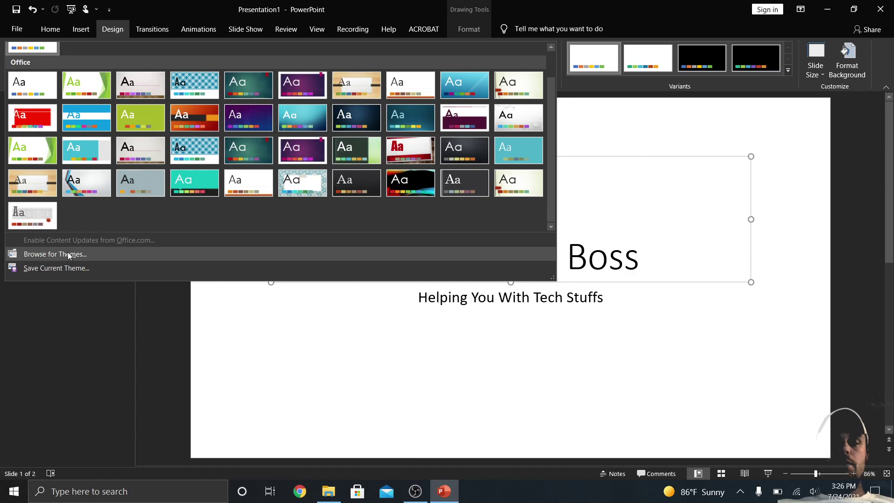
left_click(69, 254)
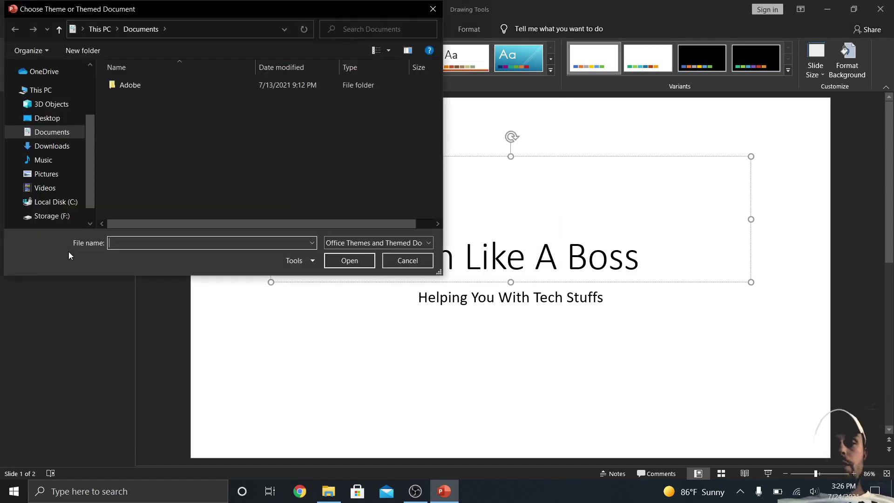
left_click(409, 261)
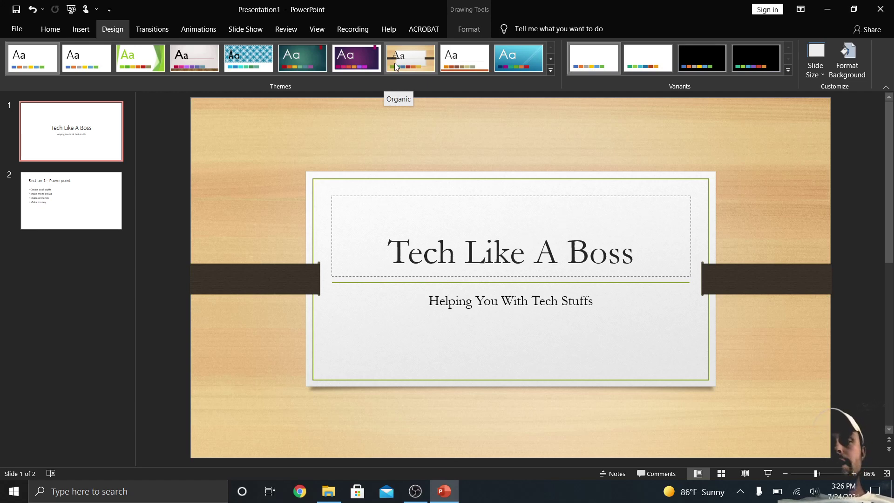
Step: Apply the Organic theme and check slides 2 and 1 in the new wood-grain look
left_click(396, 67)
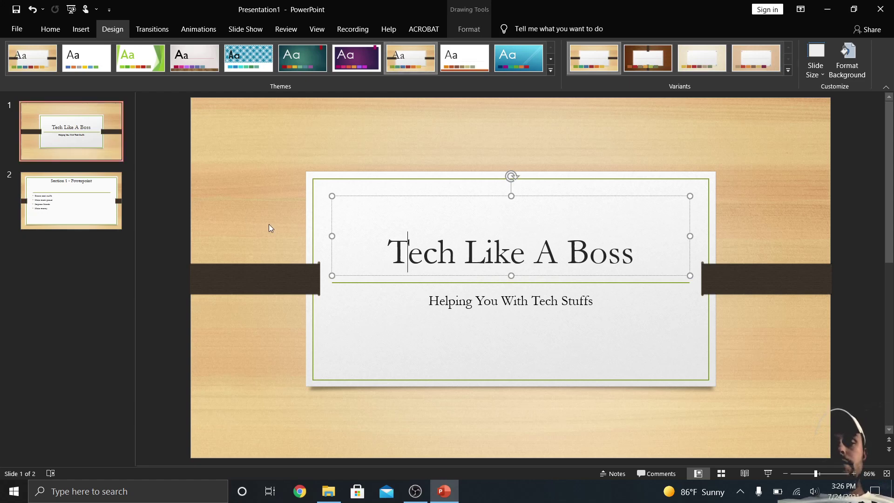
left_click(108, 219)
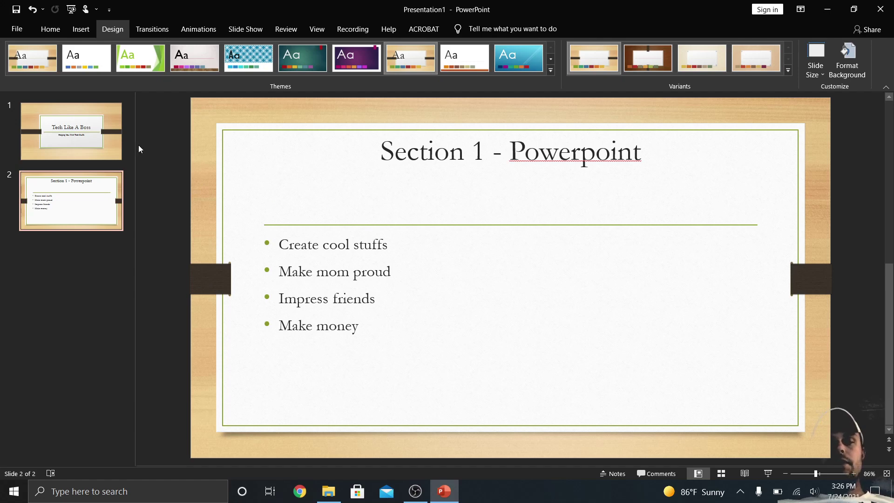
left_click(118, 145)
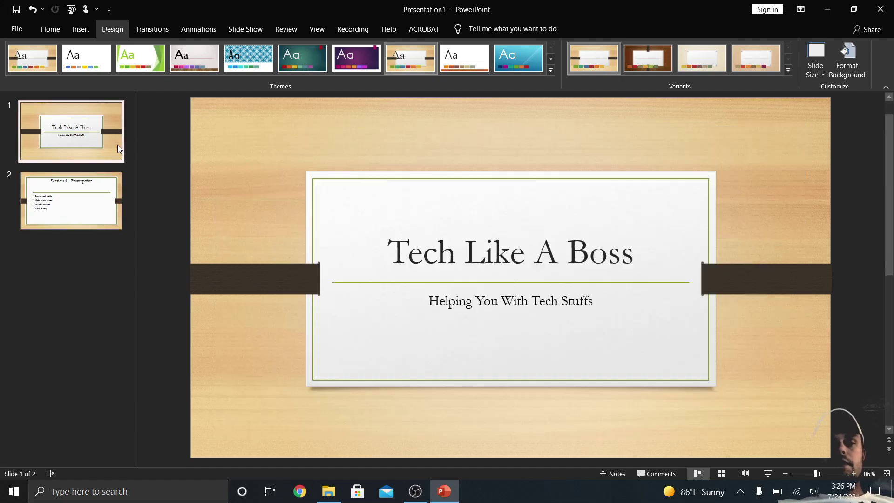
left_click(115, 200)
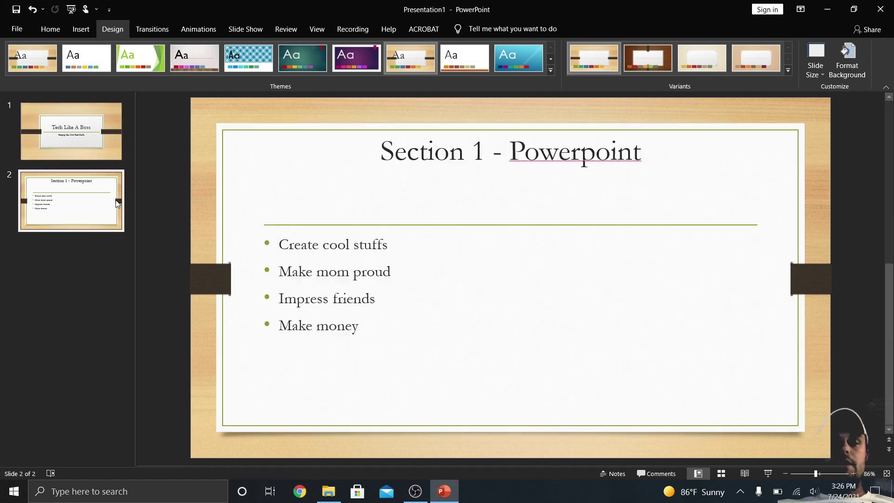
Step: Insert a new blank slide after slide 2 and return to slide 2
right_click(115, 199)
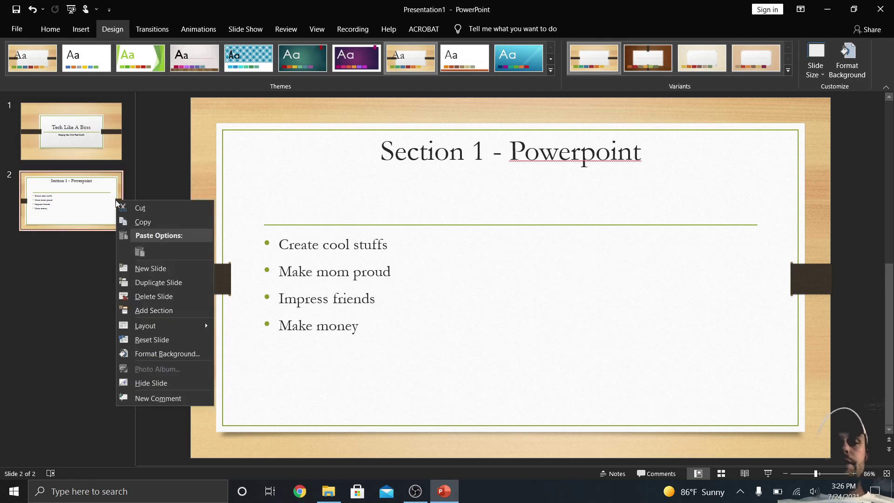
left_click(130, 269)
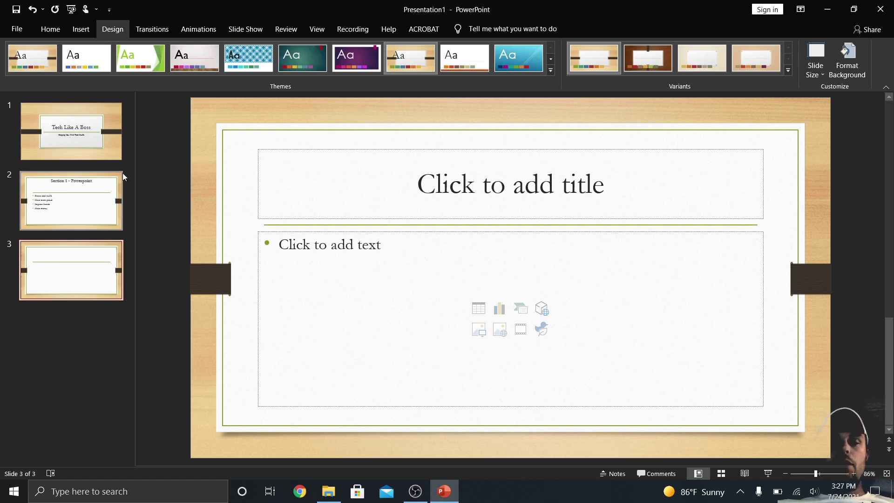
left_click(95, 185)
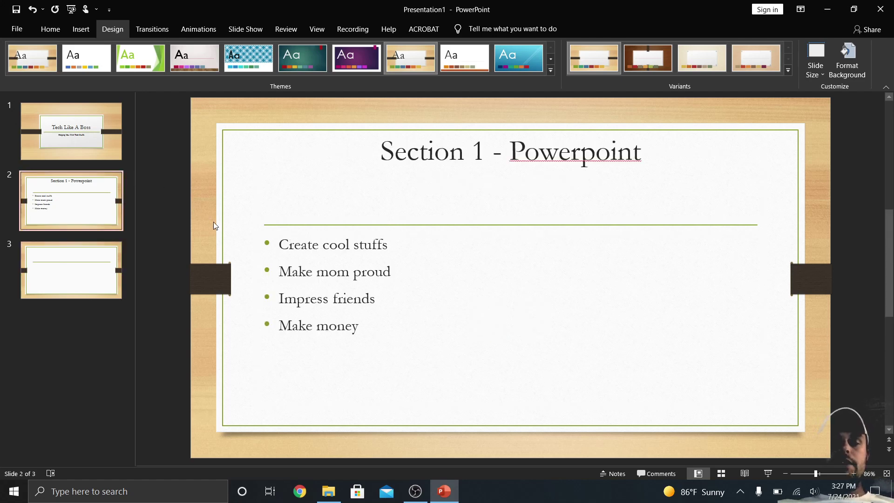
Step: Compare the bullet slide and the title slide in the Organic theme, ending on slide 2
left_click(334, 252)
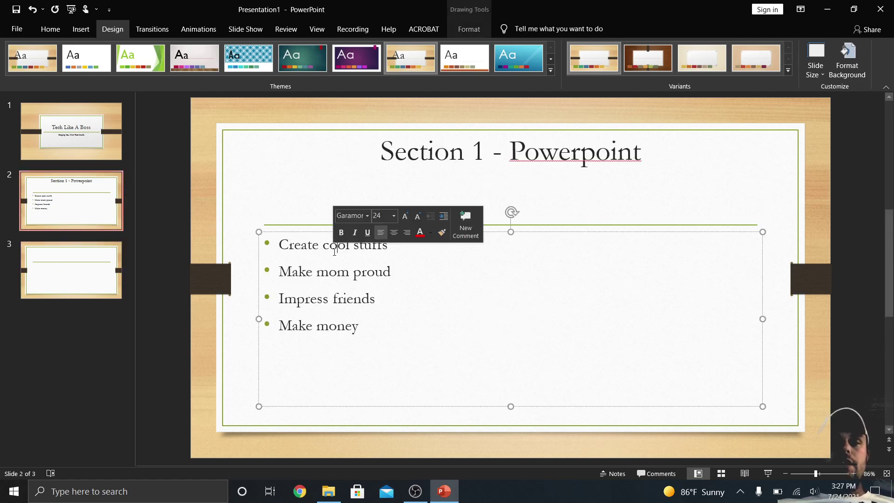
left_click(92, 155)
left_click(95, 185)
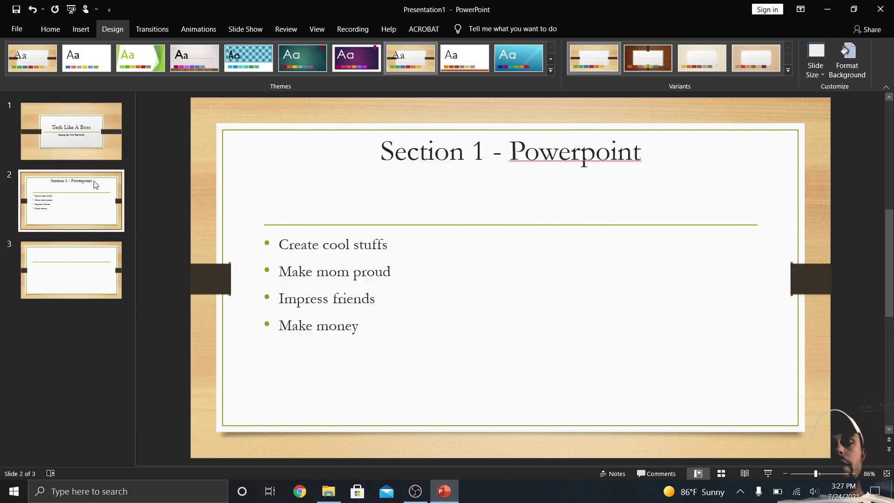
left_click(95, 129)
left_click(108, 204)
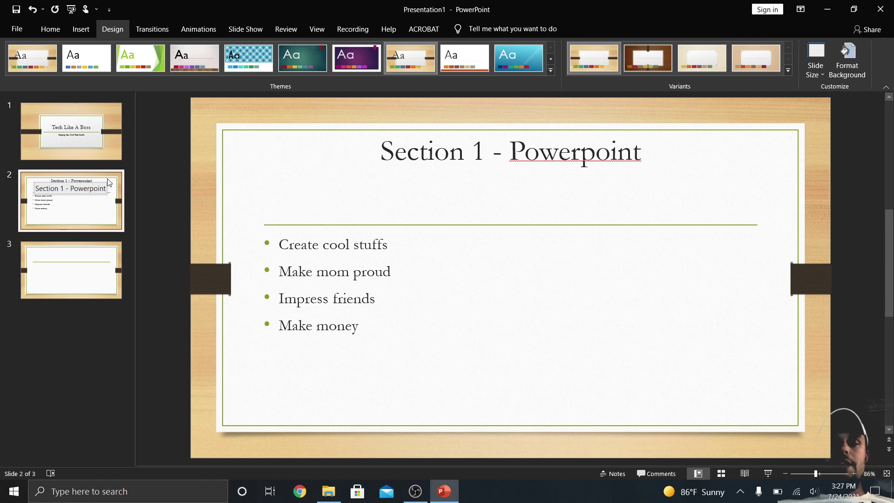
Step: Try Push, Wipe, Split, Reveal, Cut, Random Bars, Shape, Uncover, Cover and Flash transitions on slide 2
left_click(160, 30)
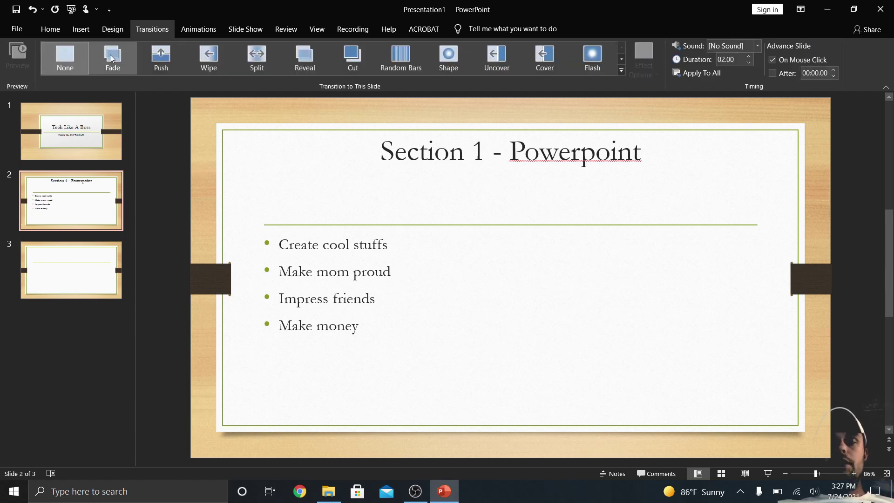
left_click(160, 70)
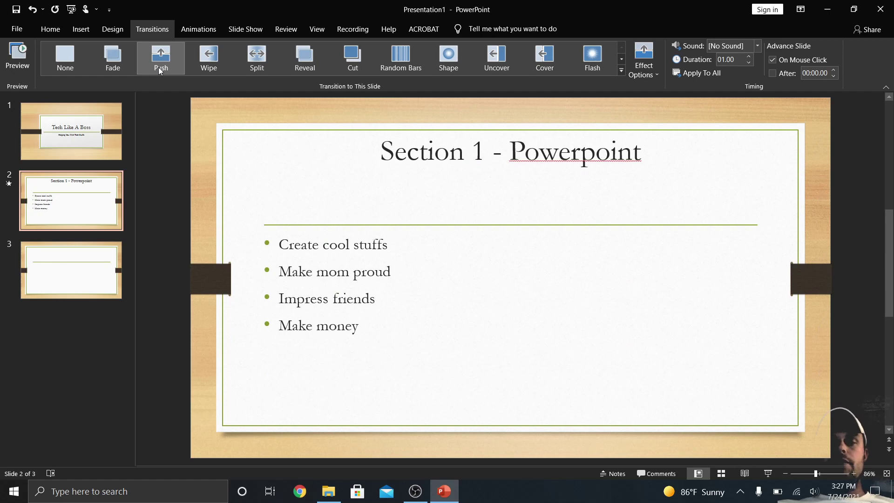
left_click(197, 61)
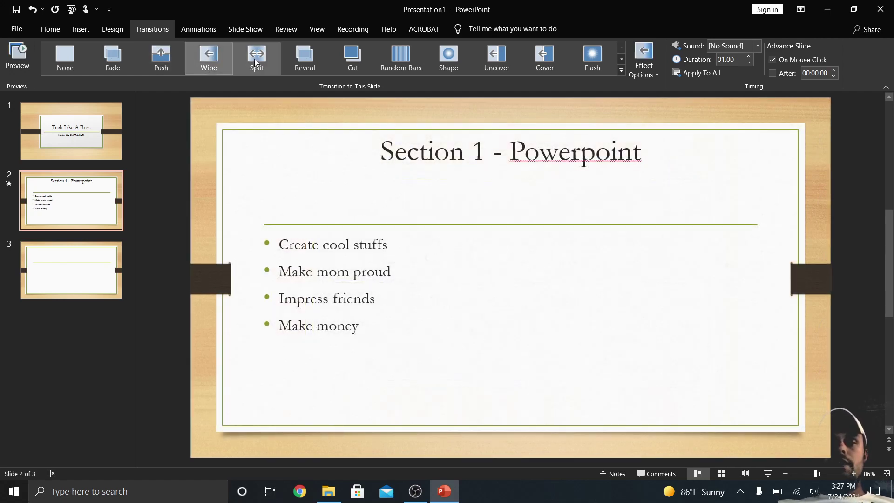
left_click(254, 59)
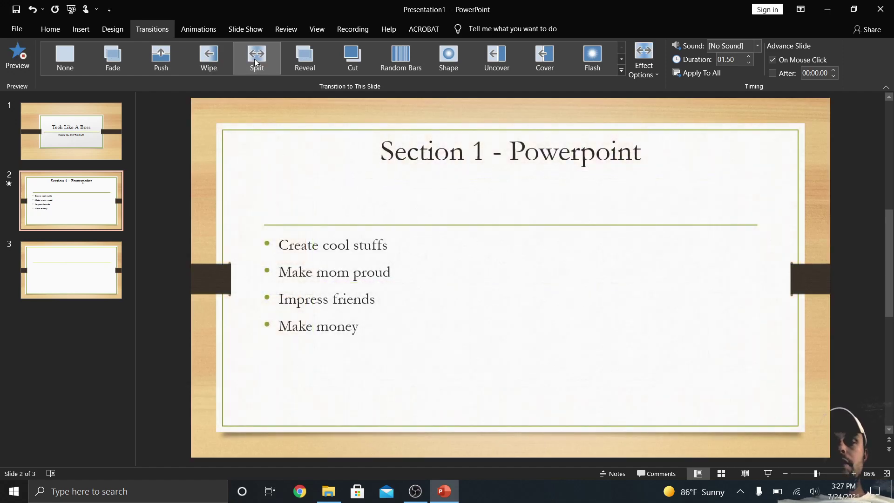
left_click(303, 65)
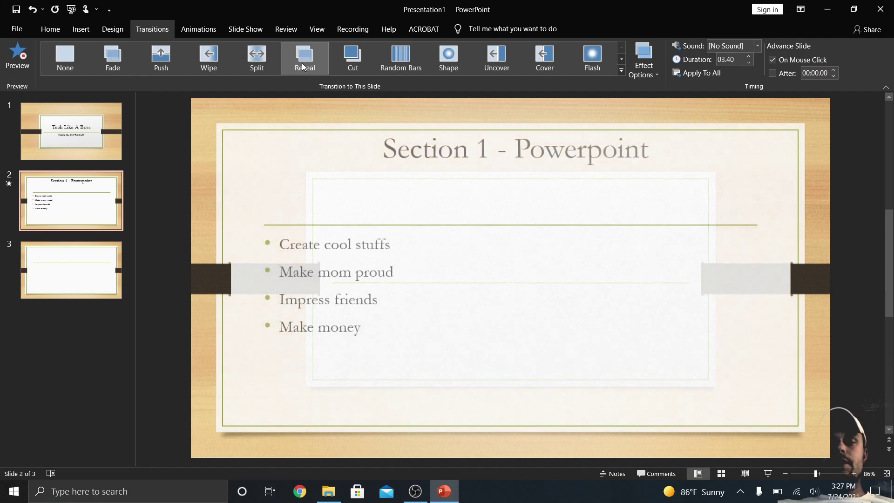
left_click(344, 62)
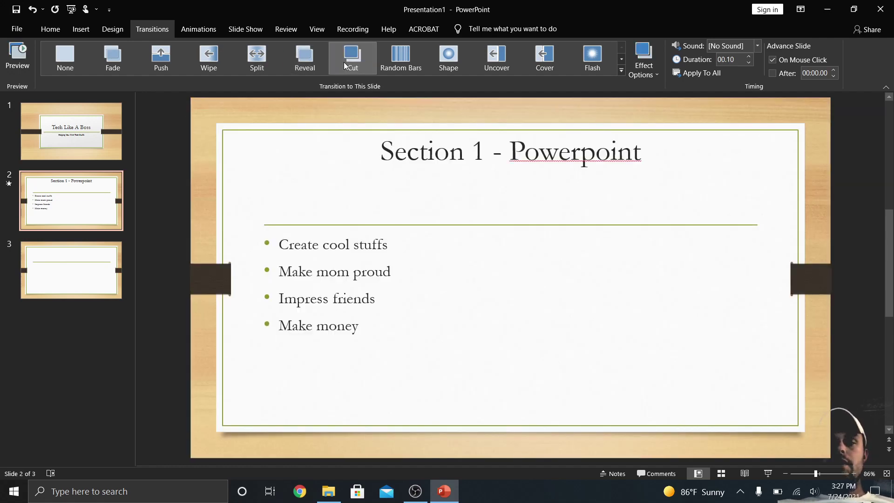
left_click(391, 67)
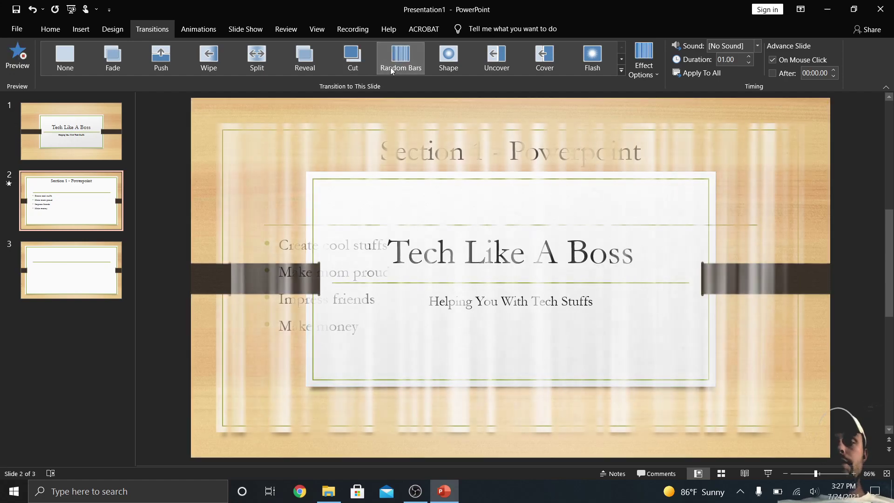
left_click(440, 70)
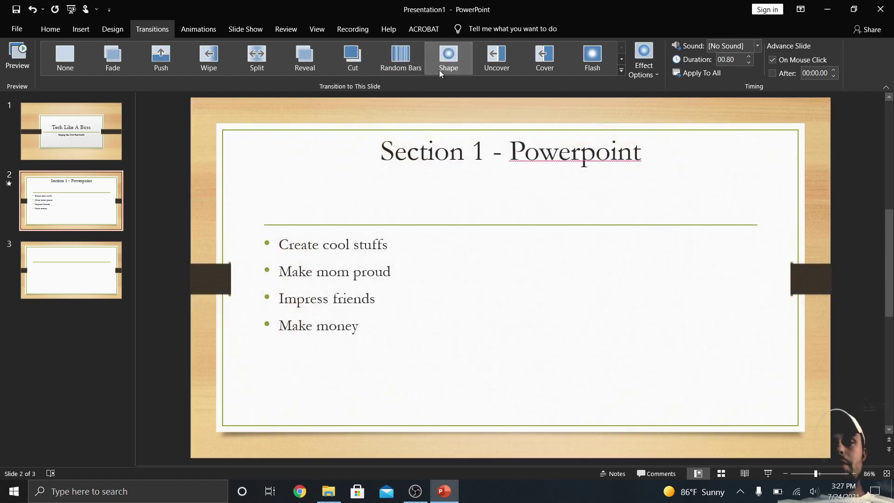
left_click(482, 69)
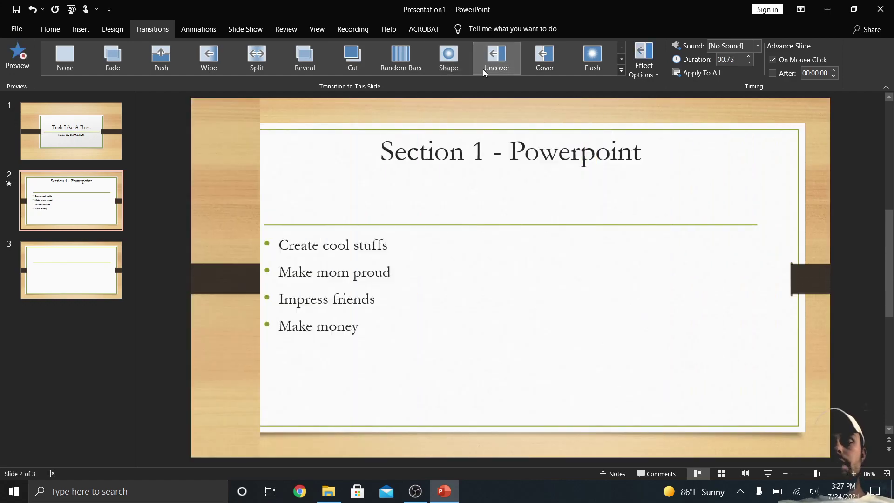
left_click(560, 74)
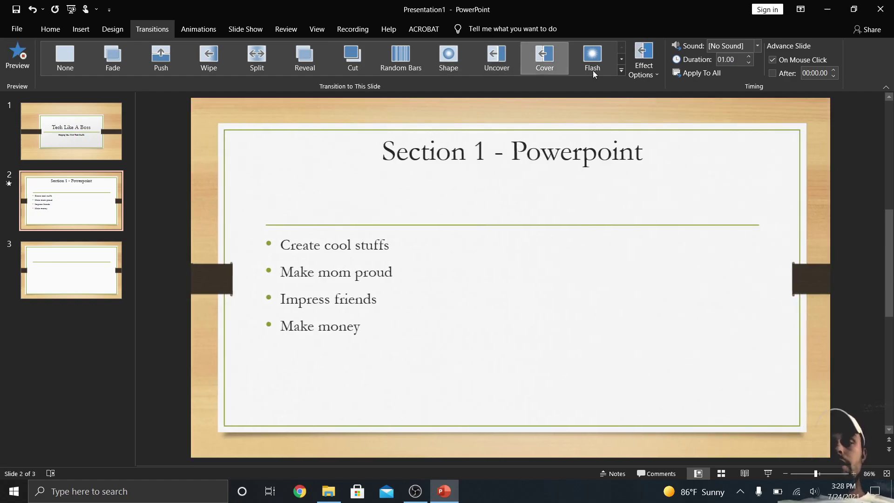
left_click(594, 71)
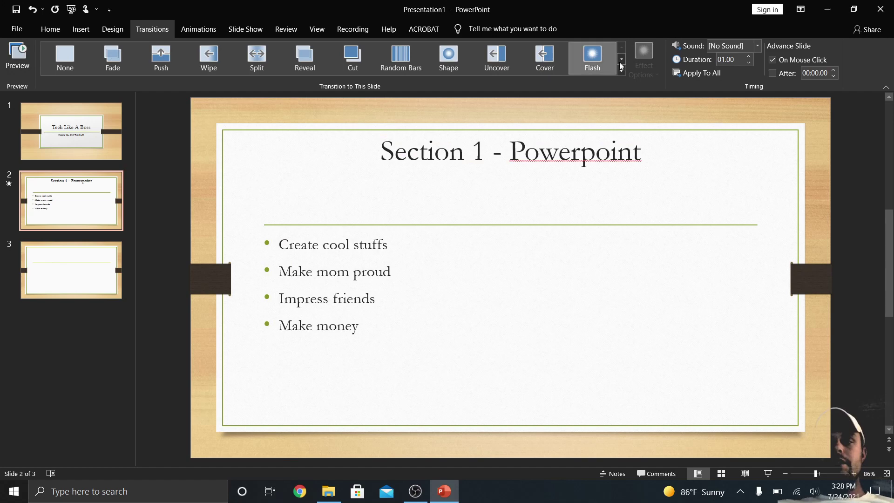
Step: From the full transitions gallery, give slide 2 Zoom, then switch it to Reveal
left_click(621, 70)
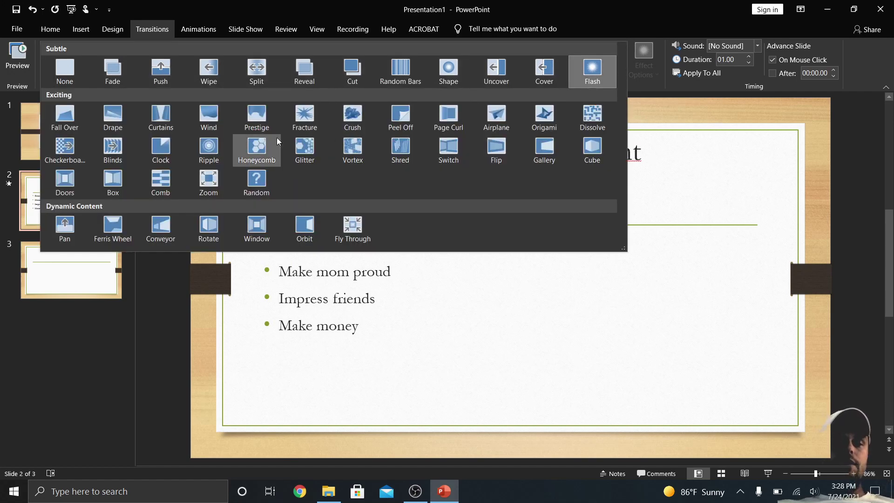
left_click(216, 170)
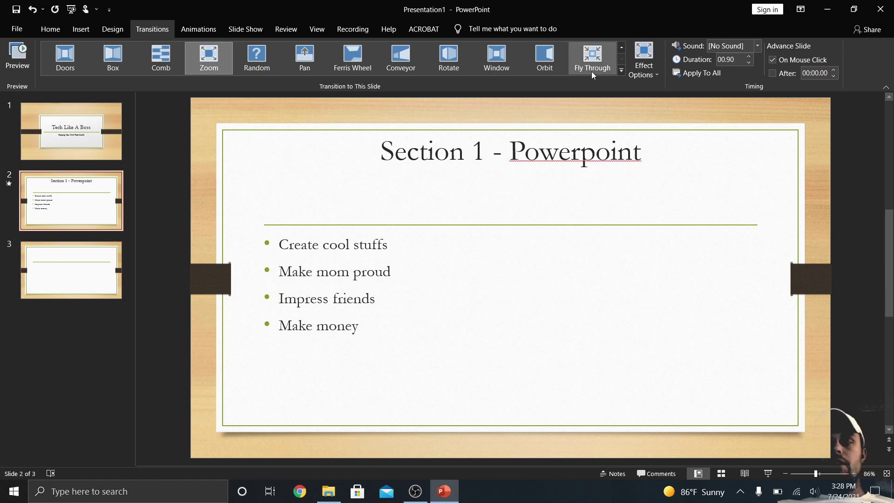
left_click(622, 71)
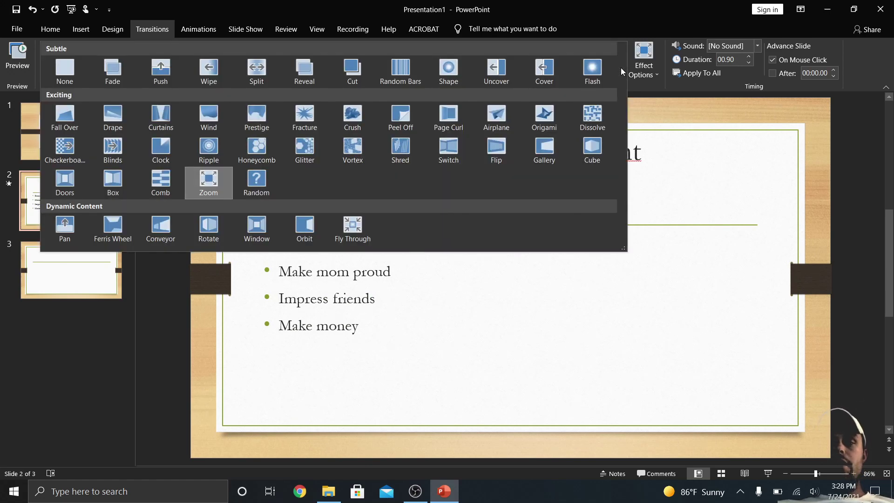
left_click(311, 70)
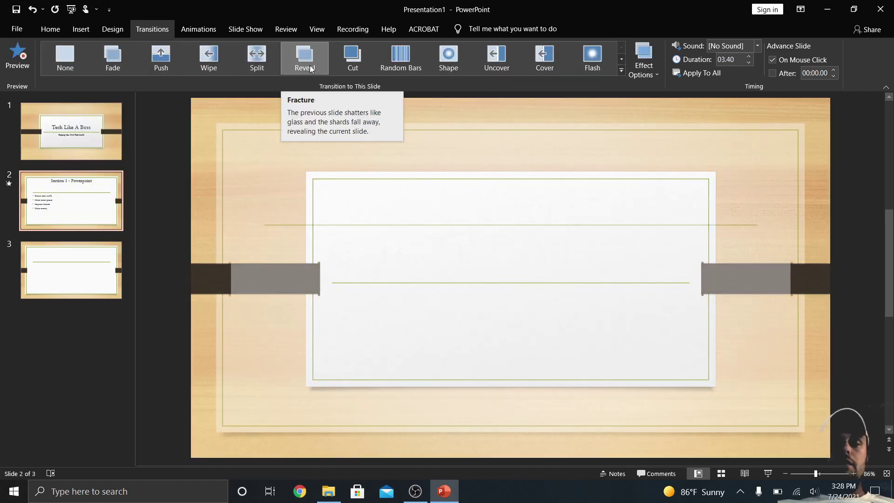